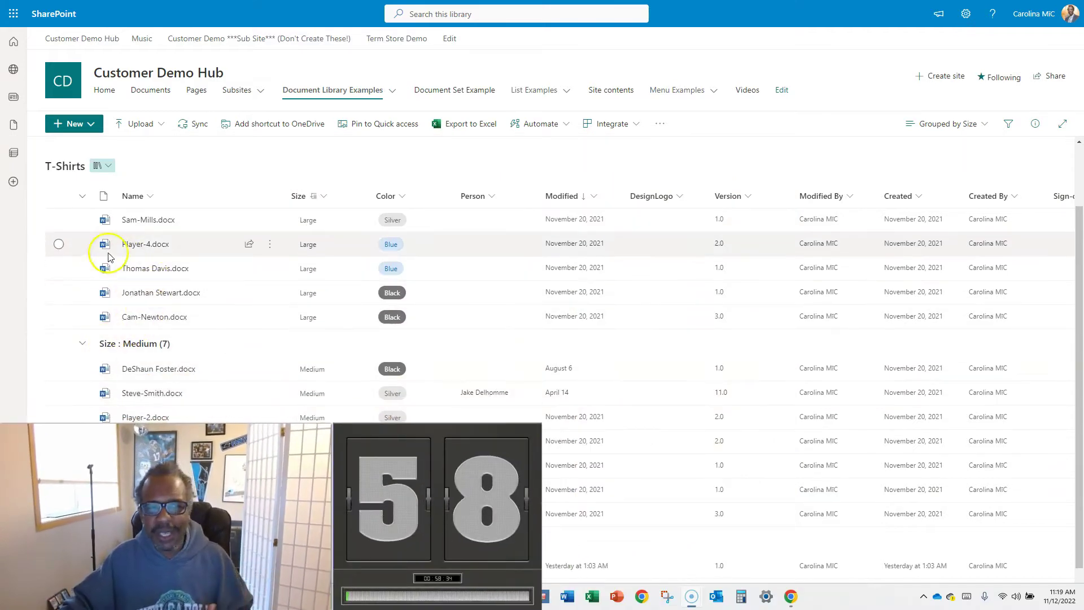
pyautogui.click(60, 222)
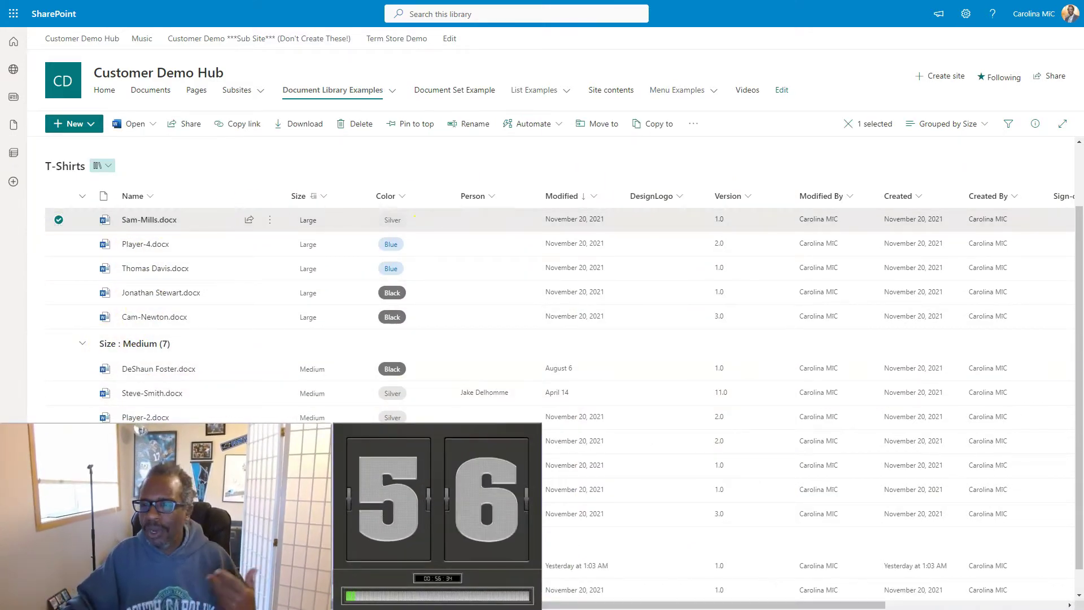
pyautogui.click(1034, 123)
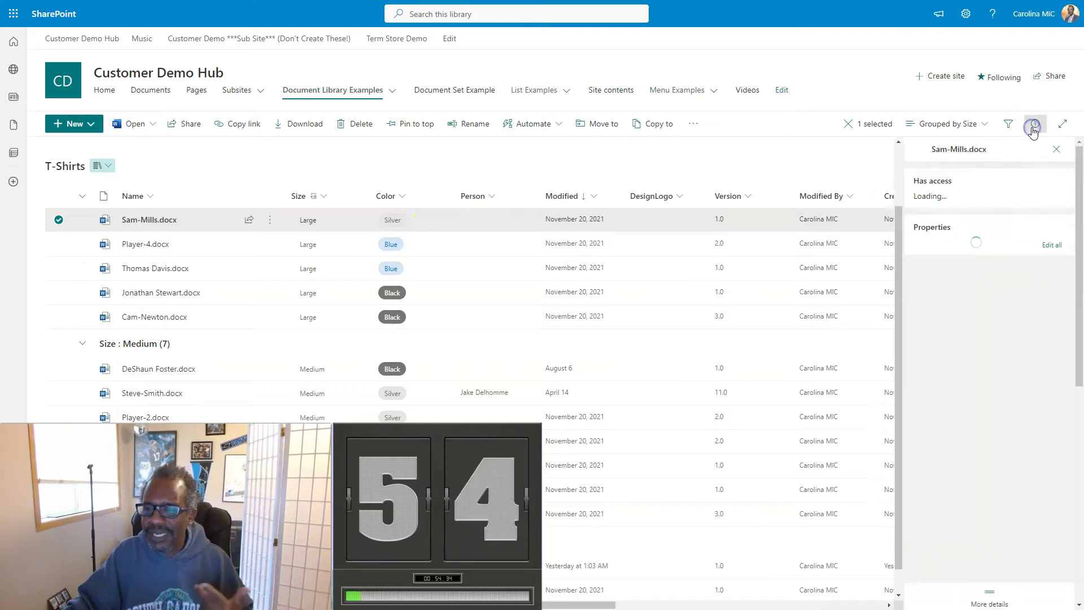
pyautogui.scroll(-7, 1008, 435)
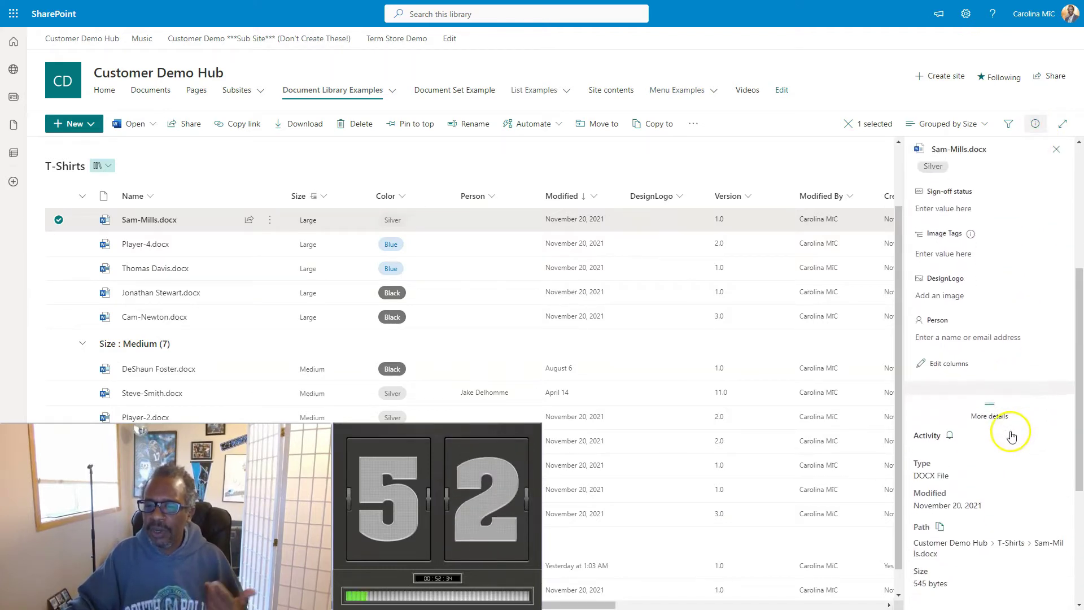
pyautogui.scroll(-1, 969, 455)
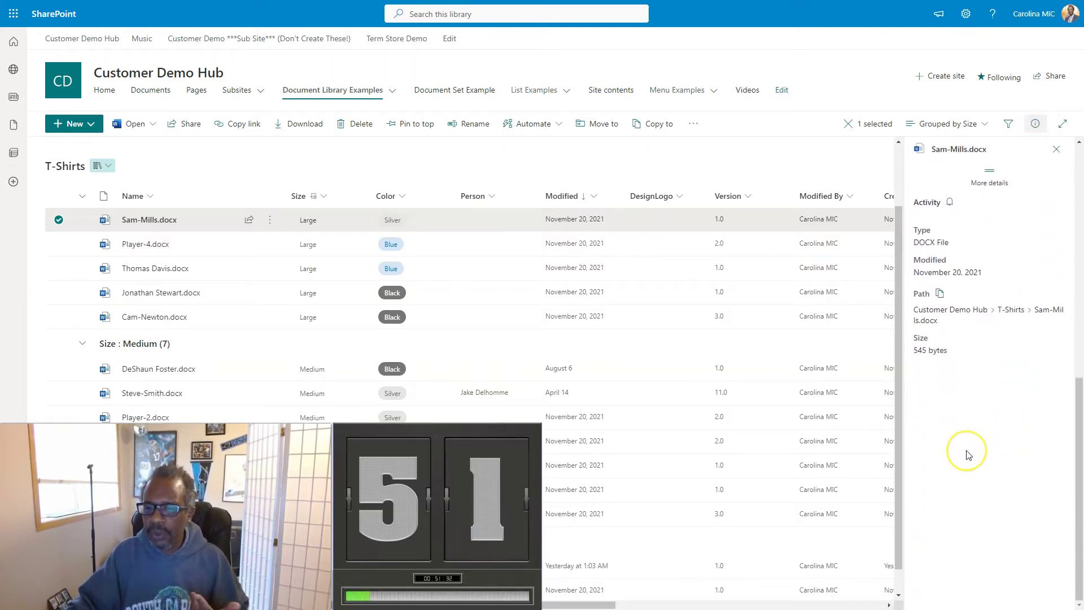
pyautogui.click(939, 294)
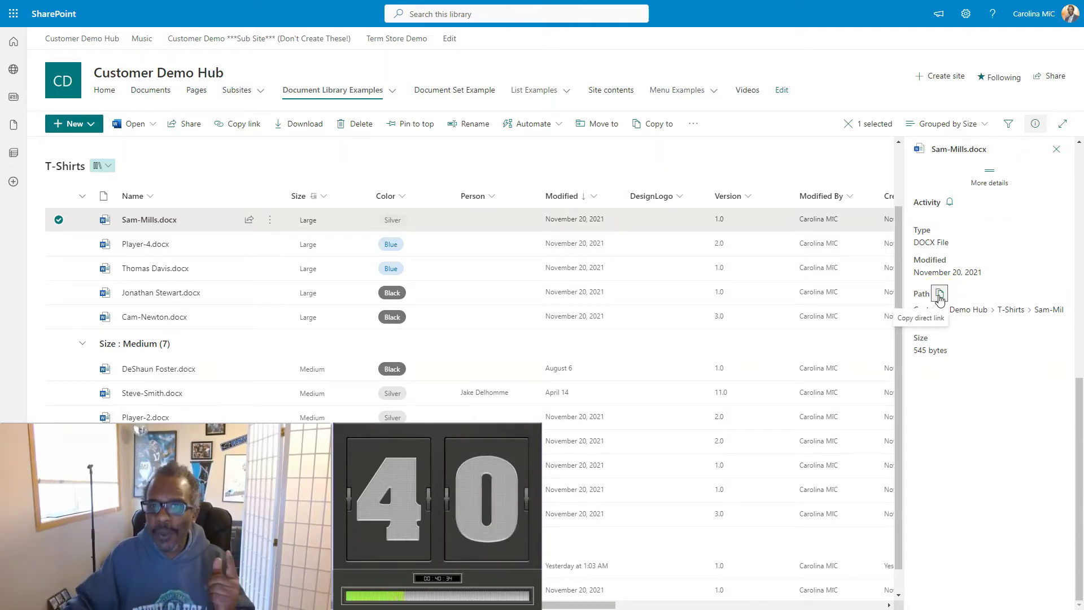
pyautogui.click(250, 221)
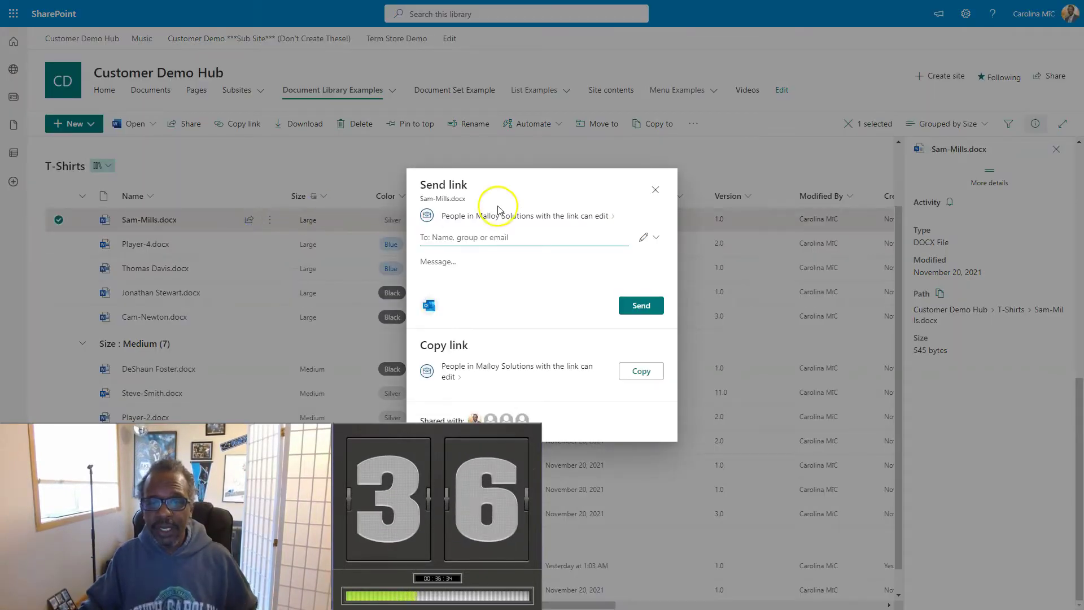
pyautogui.click(485, 215)
pyautogui.click(455, 292)
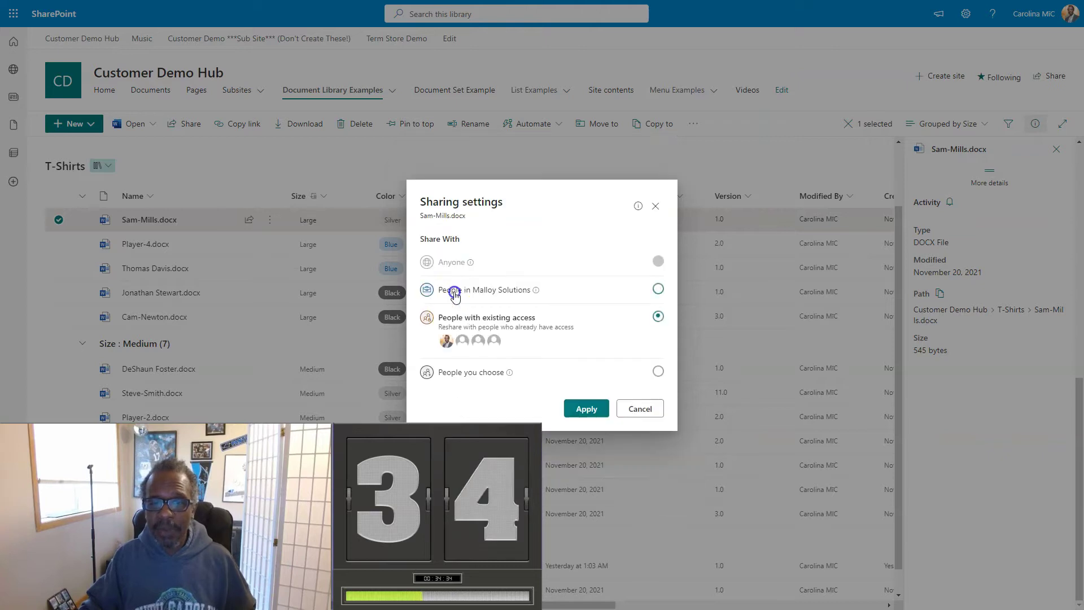
pyautogui.click(587, 407)
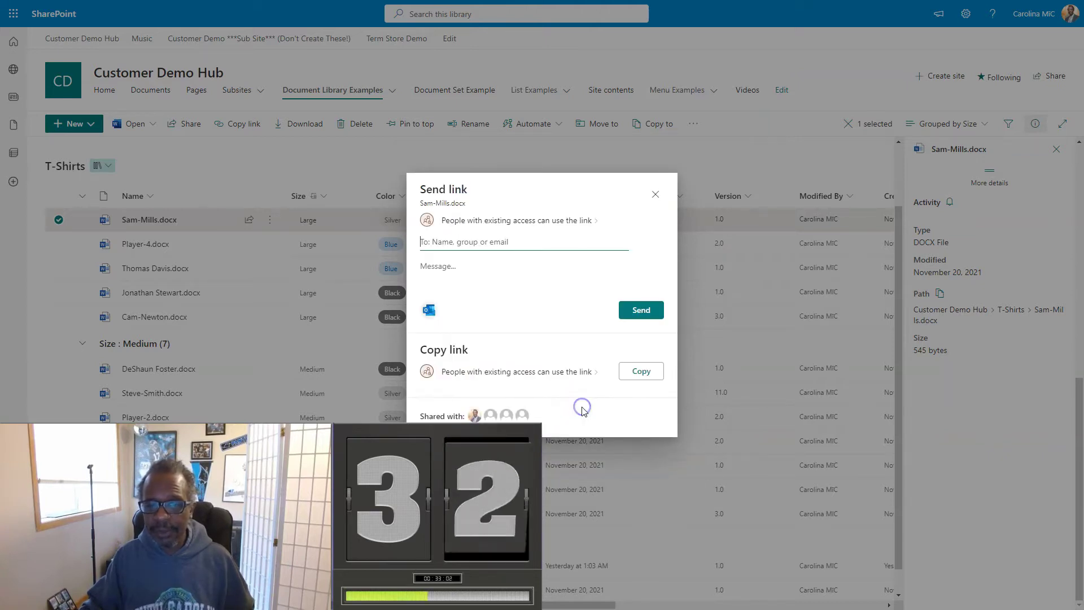
pyautogui.click(642, 369)
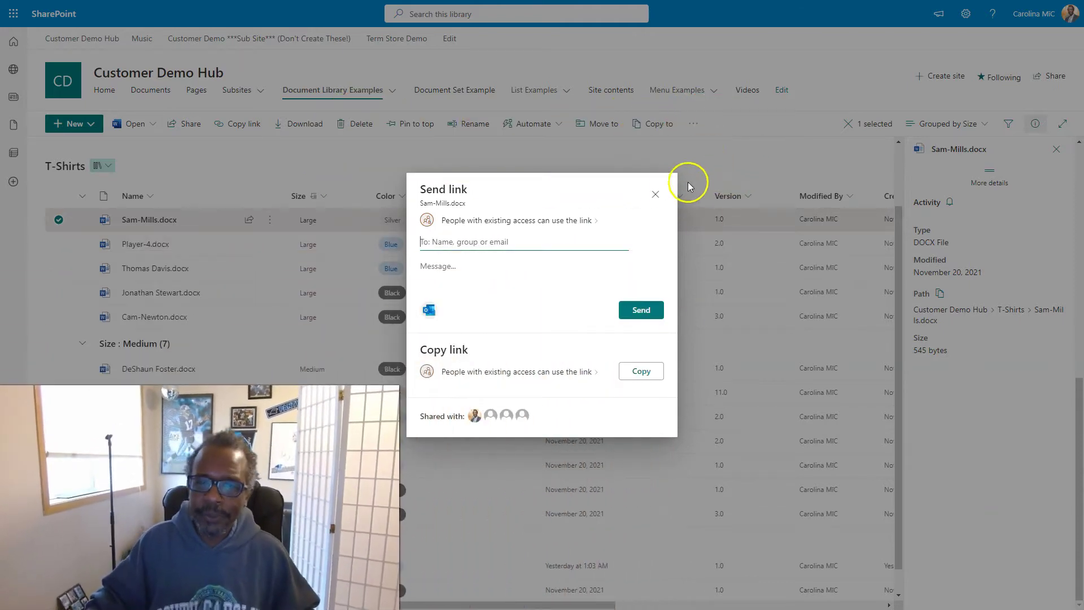
pyautogui.click(655, 194)
pyautogui.click(1056, 149)
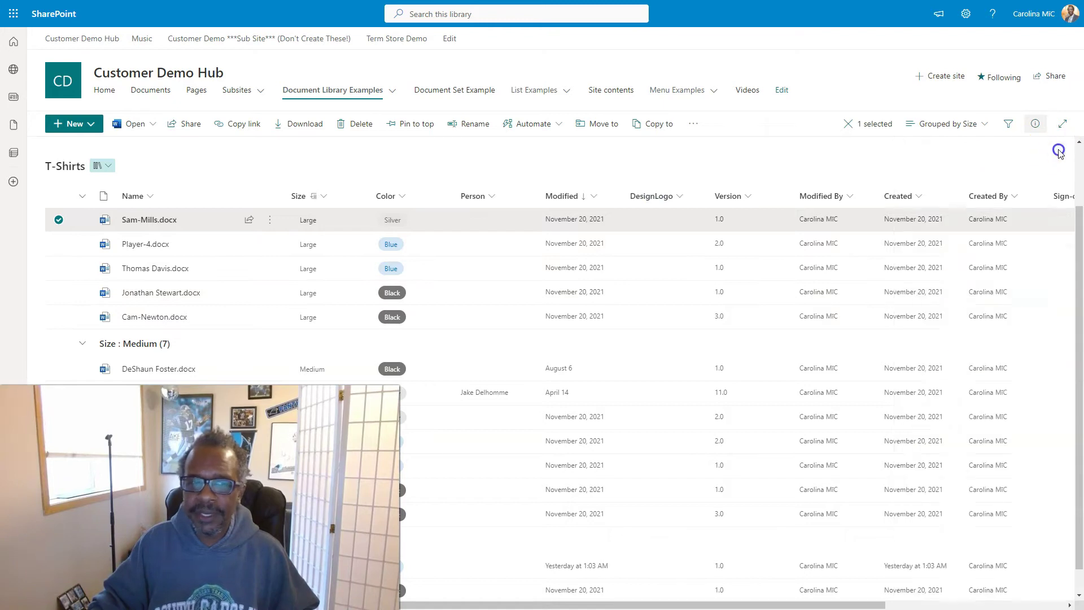
pyautogui.click(58, 220)
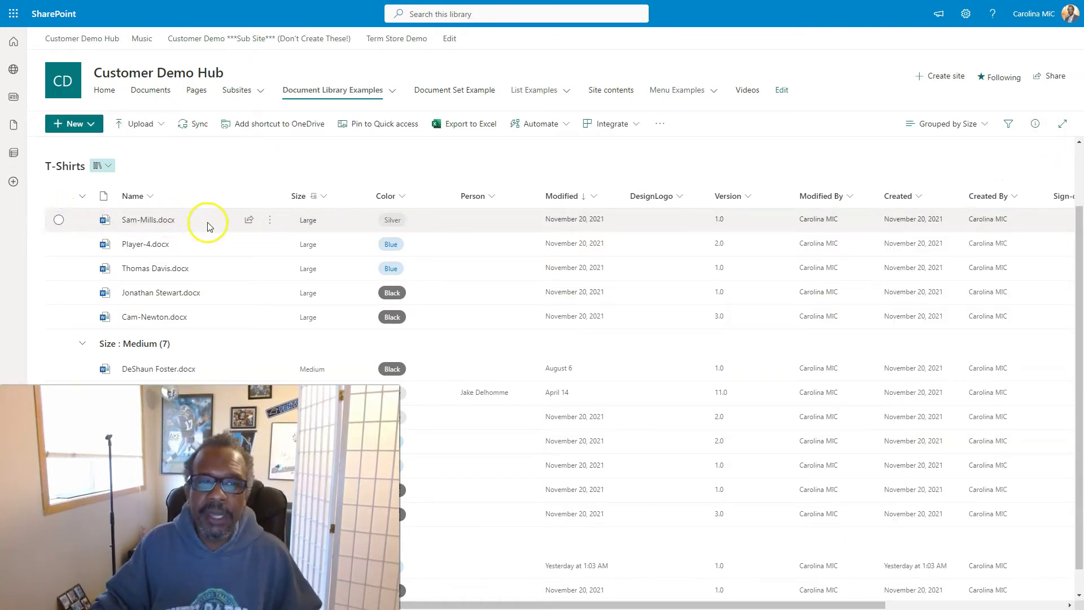
pyautogui.moveTo(210, 226)
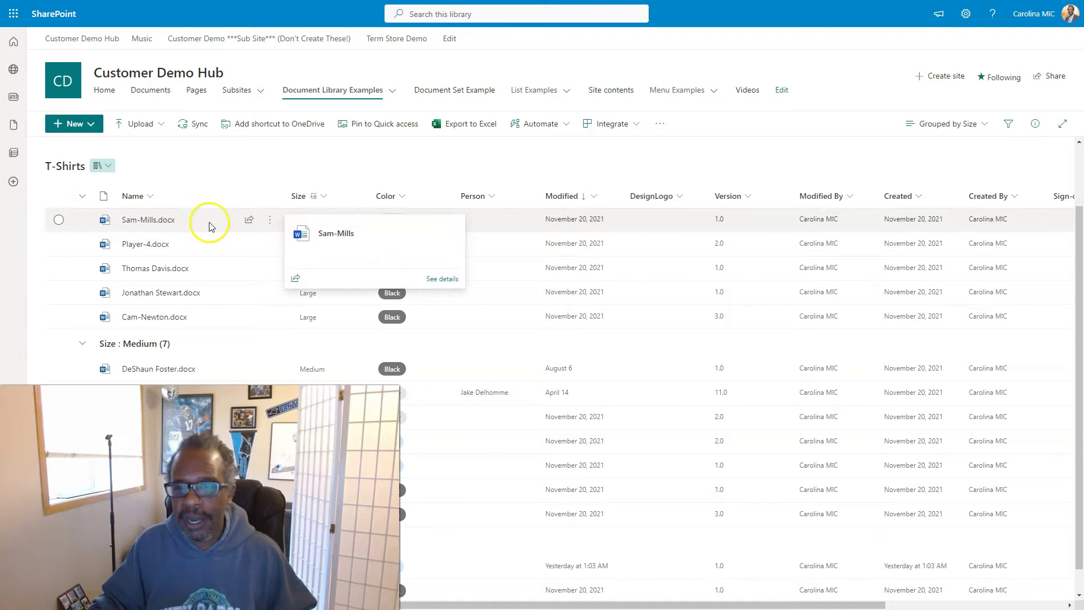
pyautogui.click(307, 317)
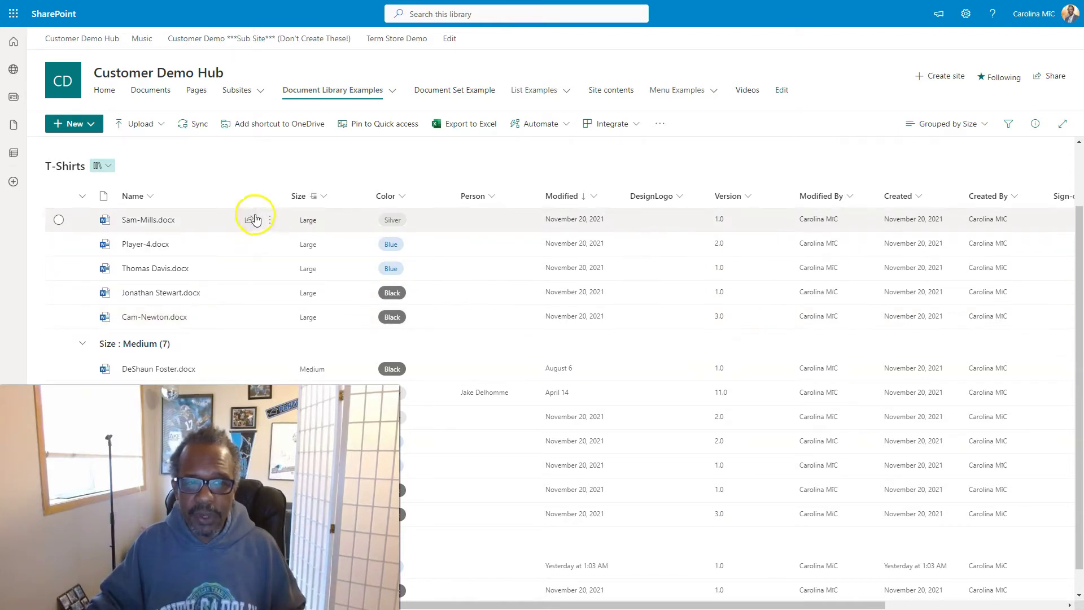
pyautogui.click(247, 222)
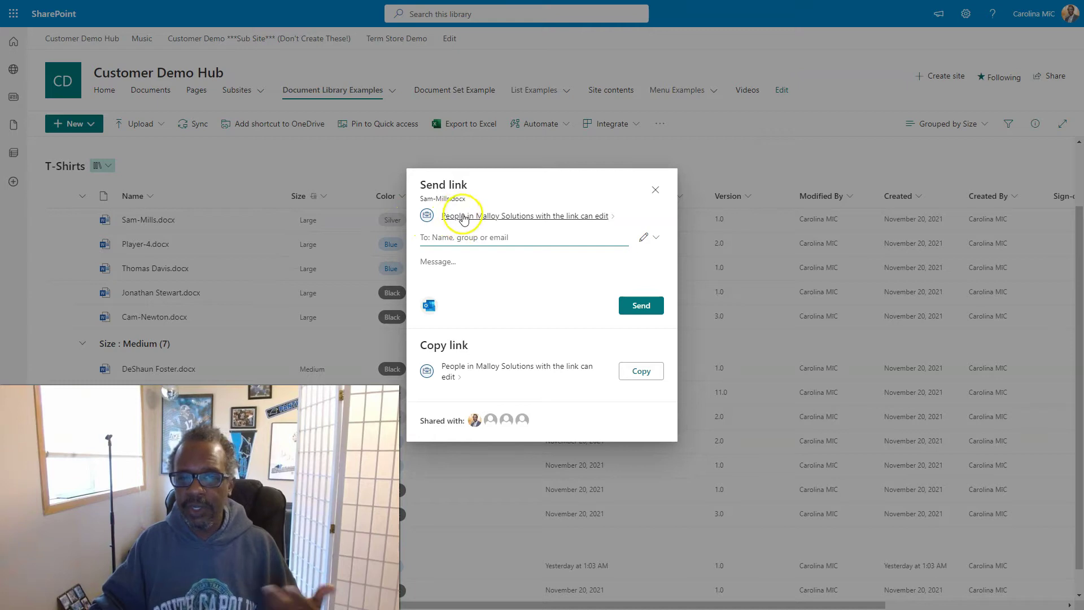
pyautogui.click(497, 215)
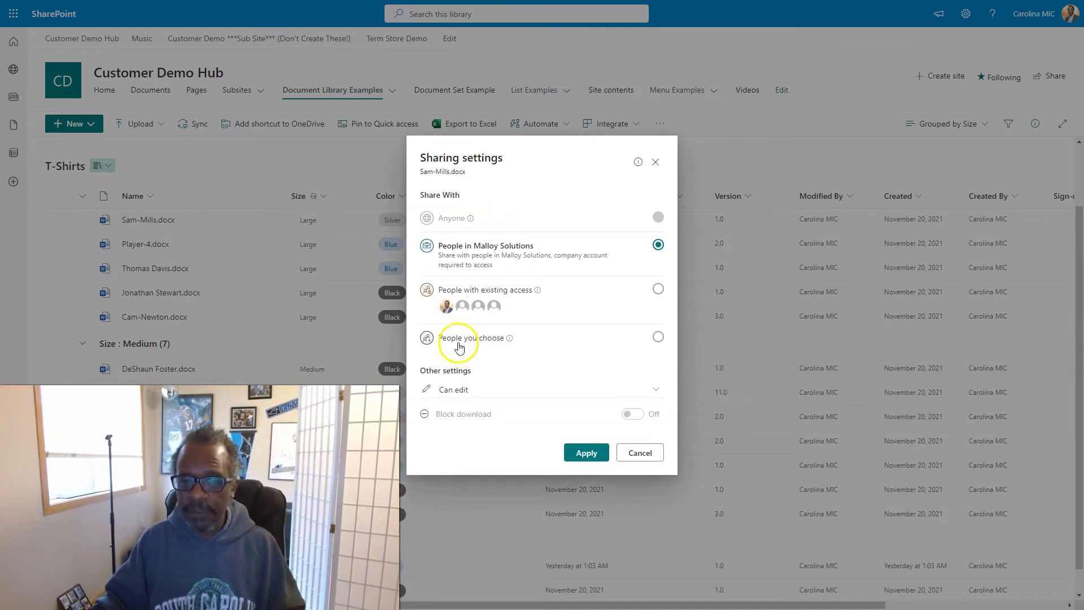
pyautogui.click(468, 349)
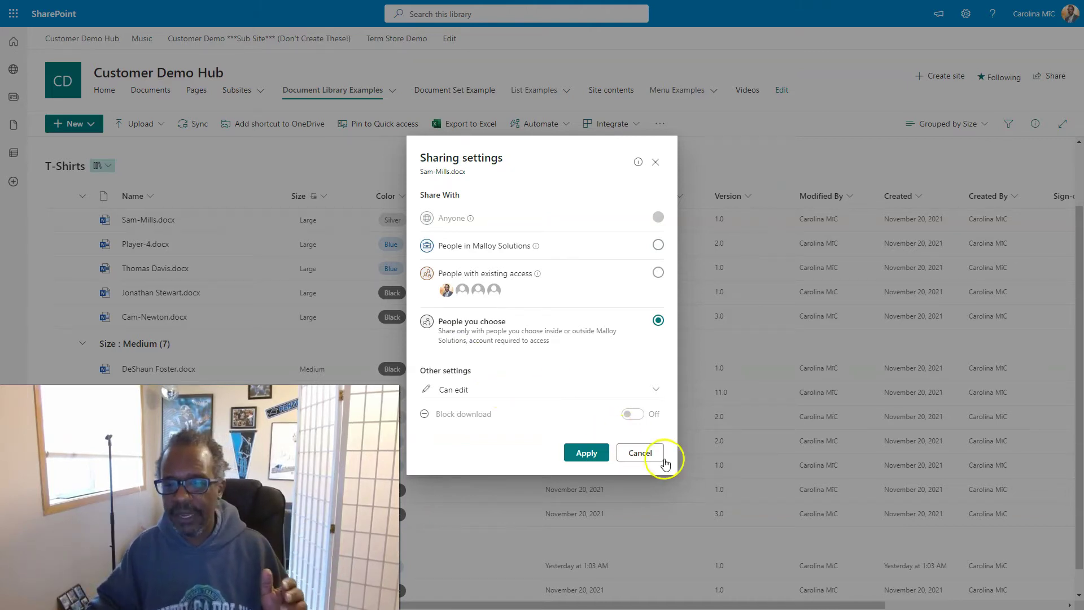
pyautogui.click(643, 452)
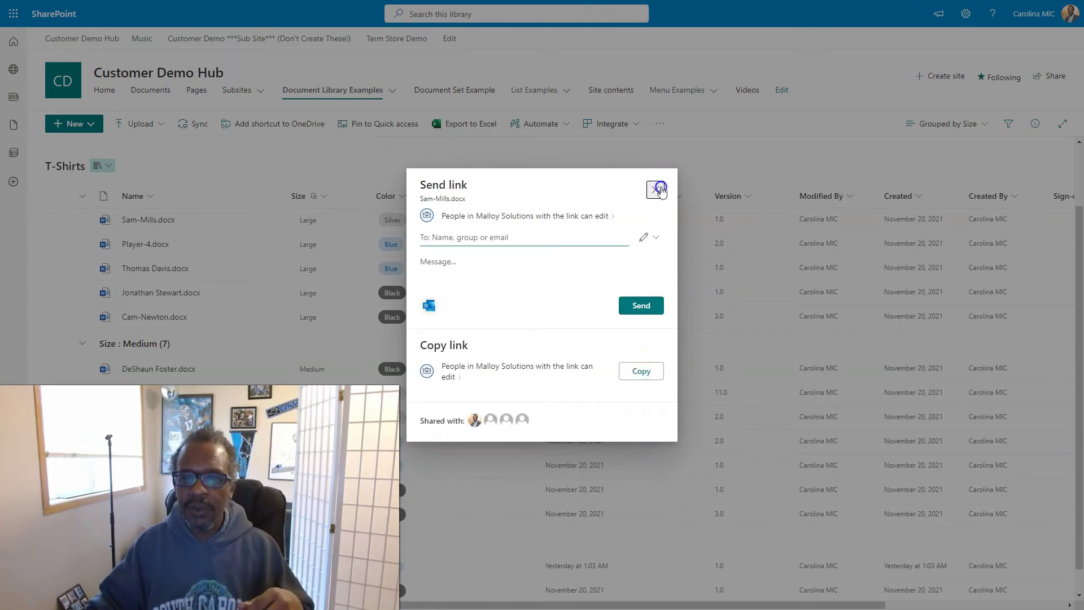
pyautogui.click(656, 189)
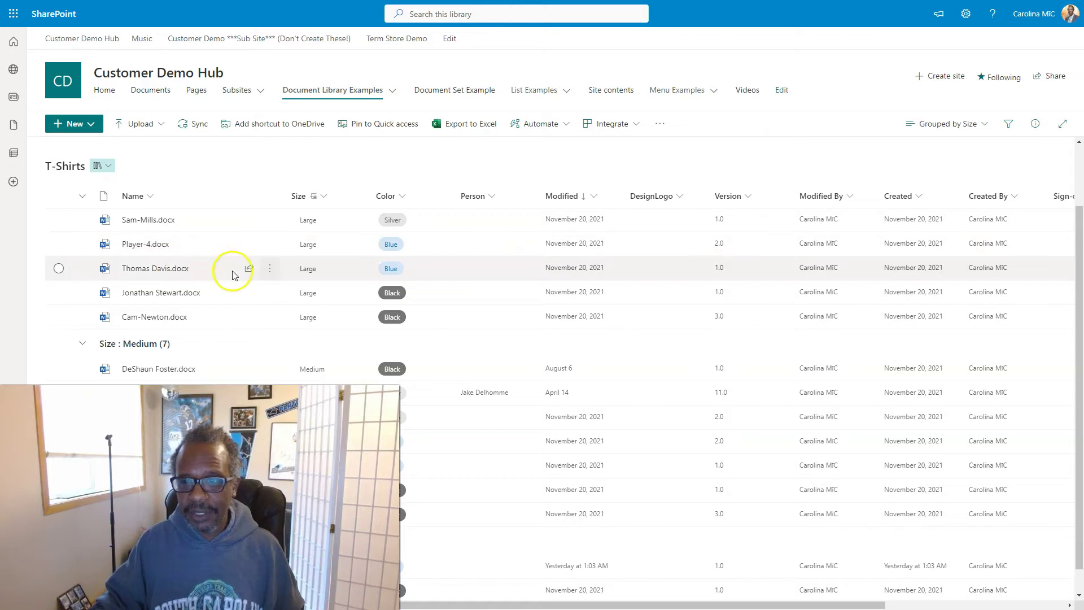
pyautogui.click(1034, 123)
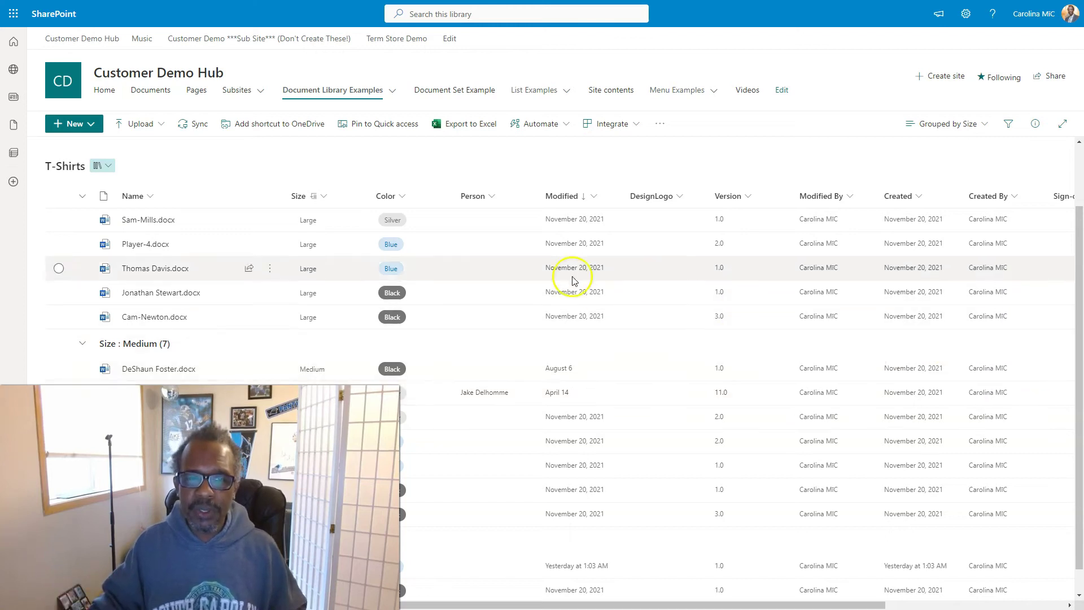
pyautogui.moveTo(162, 224)
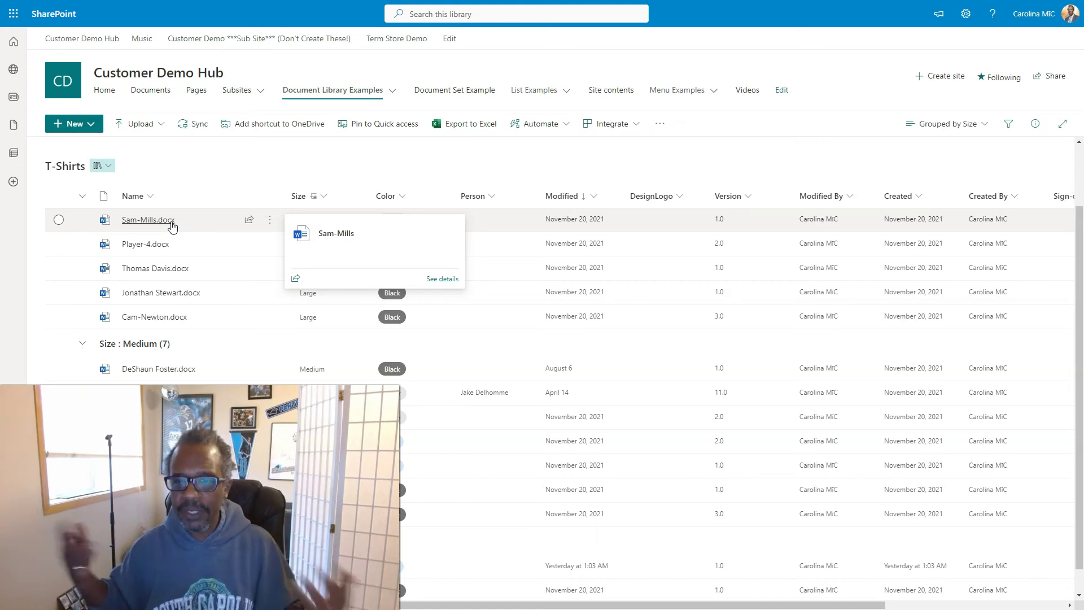
pyautogui.click(189, 220)
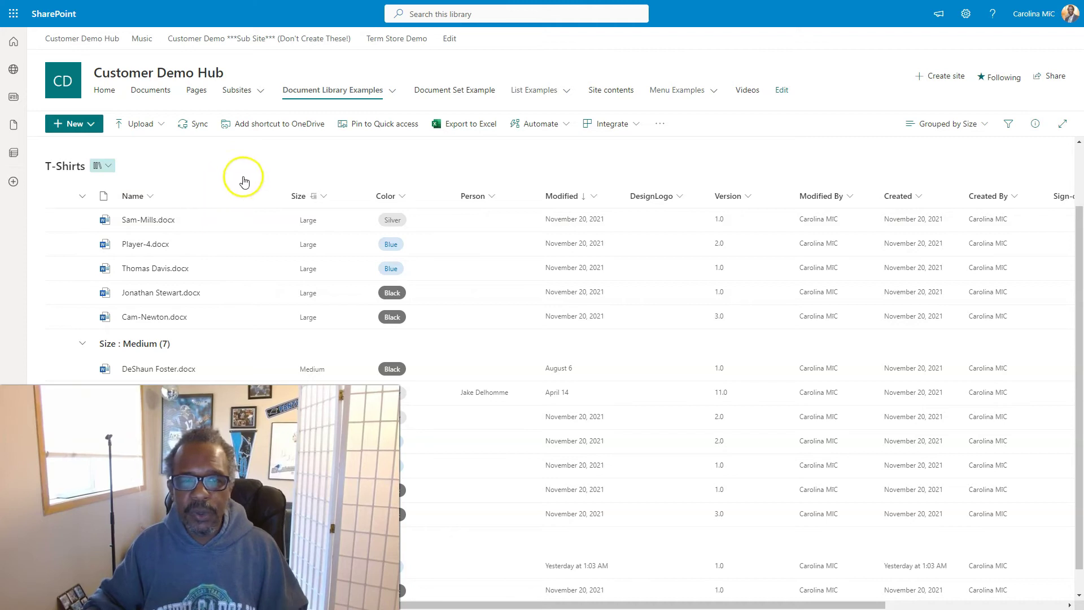
pyautogui.click(265, 167)
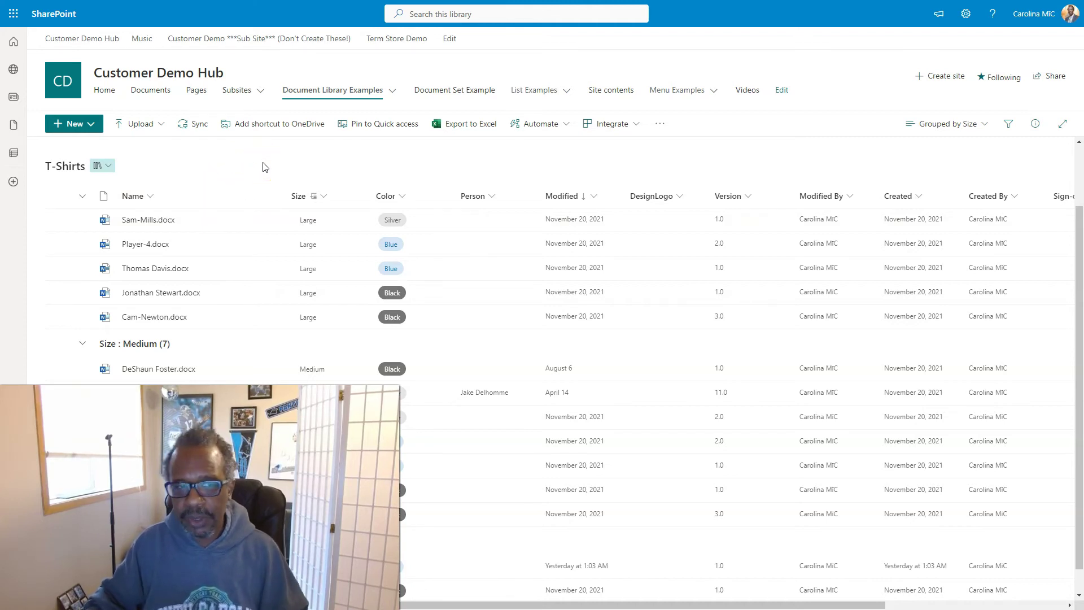
pyautogui.click(285, 194)
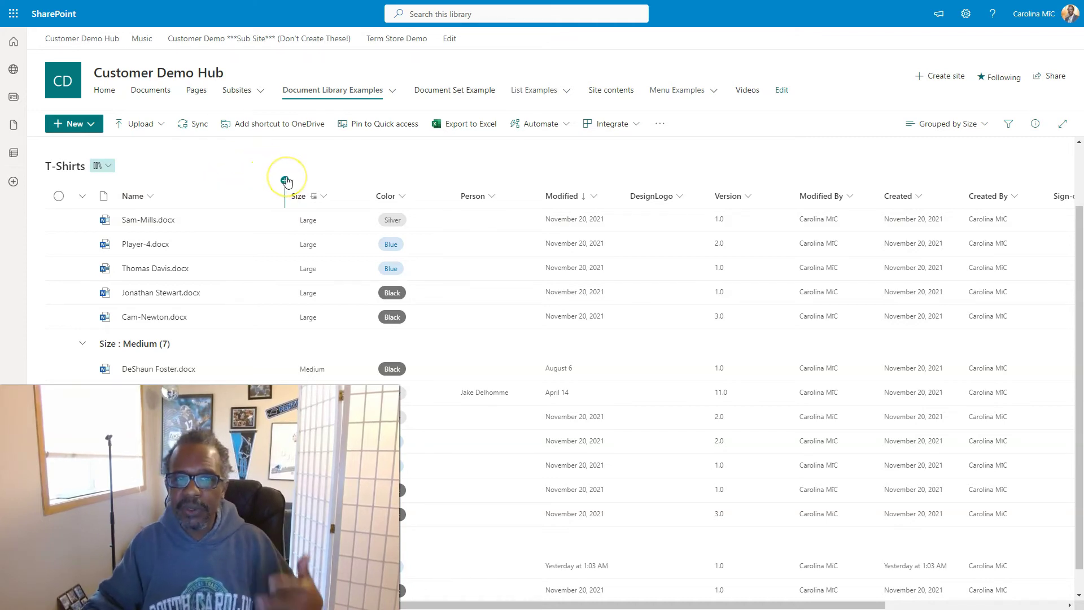
pyautogui.click(295, 166)
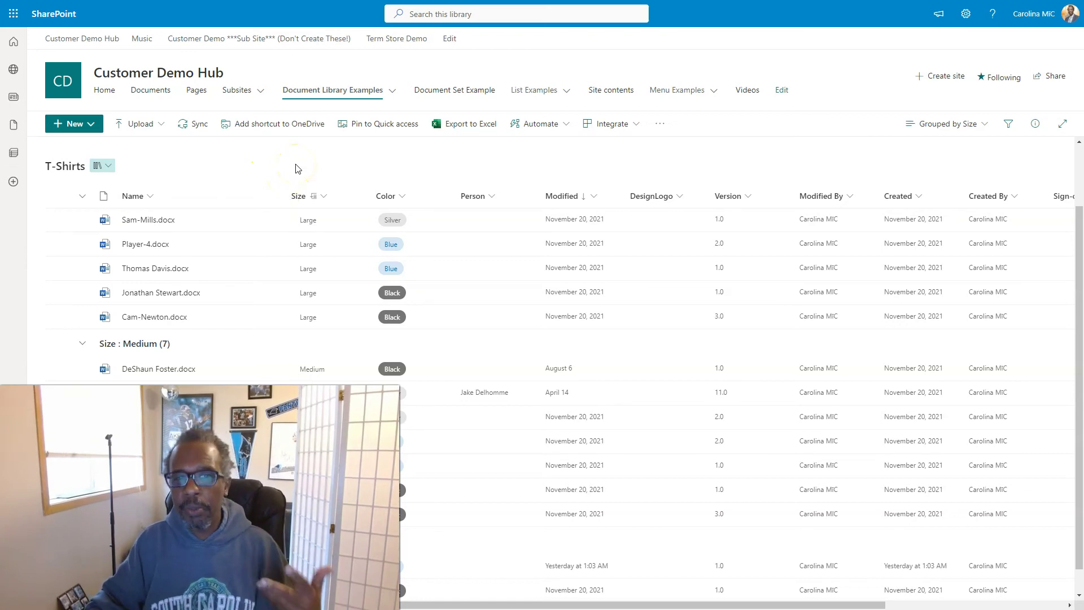
# Step: Open Sam-Mills.docx details and scroll to its Customer Demo Hub > T-Shirts path
pyautogui.moveTo(252, 222)
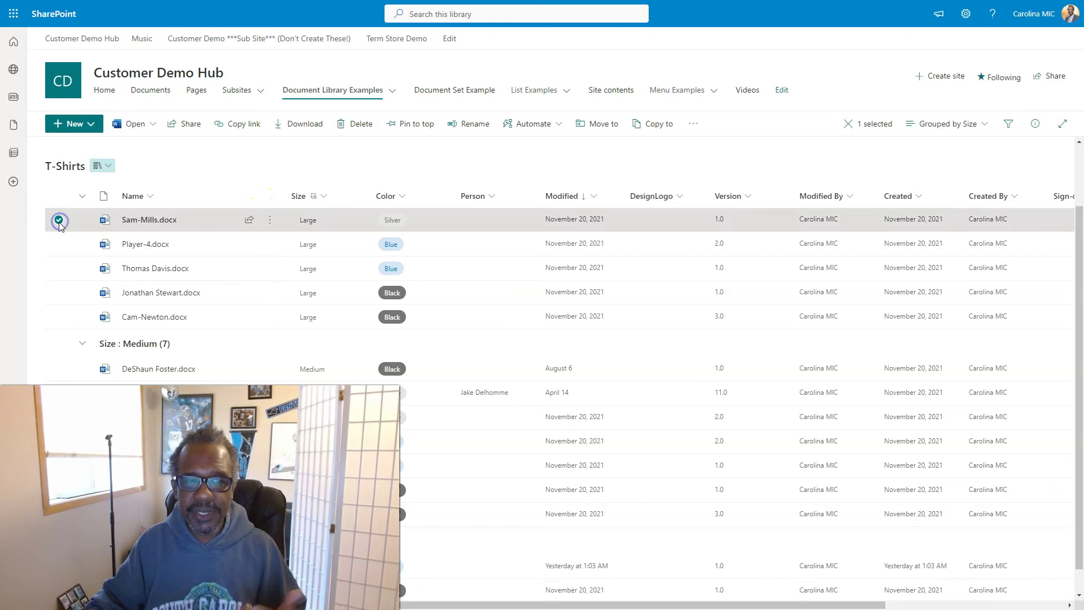
pyautogui.click(1035, 124)
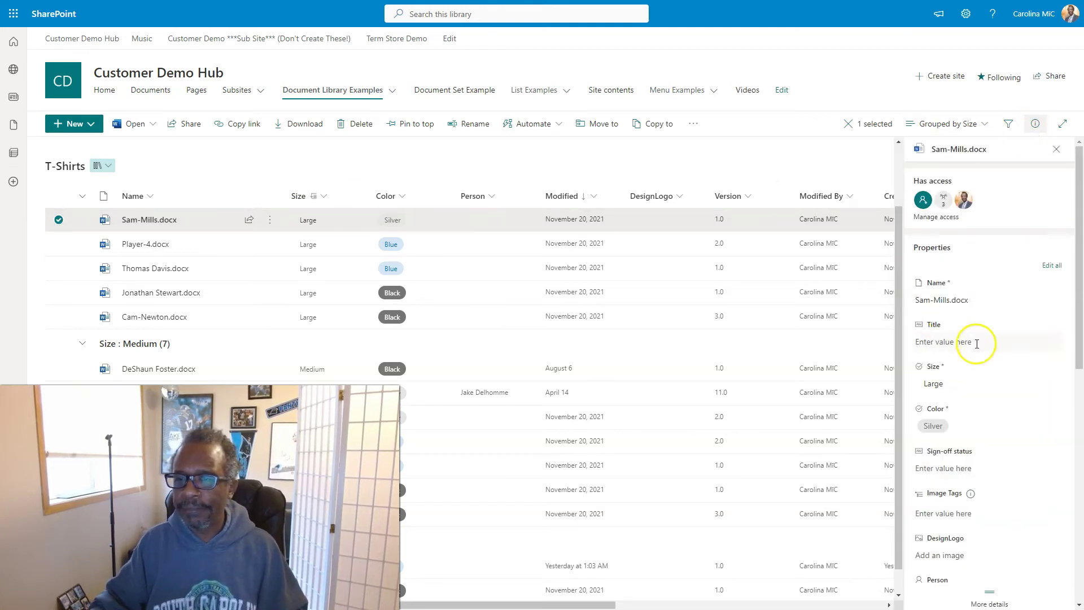
pyautogui.scroll(-5, 1044, 339)
pyautogui.scroll(-3, 1020, 376)
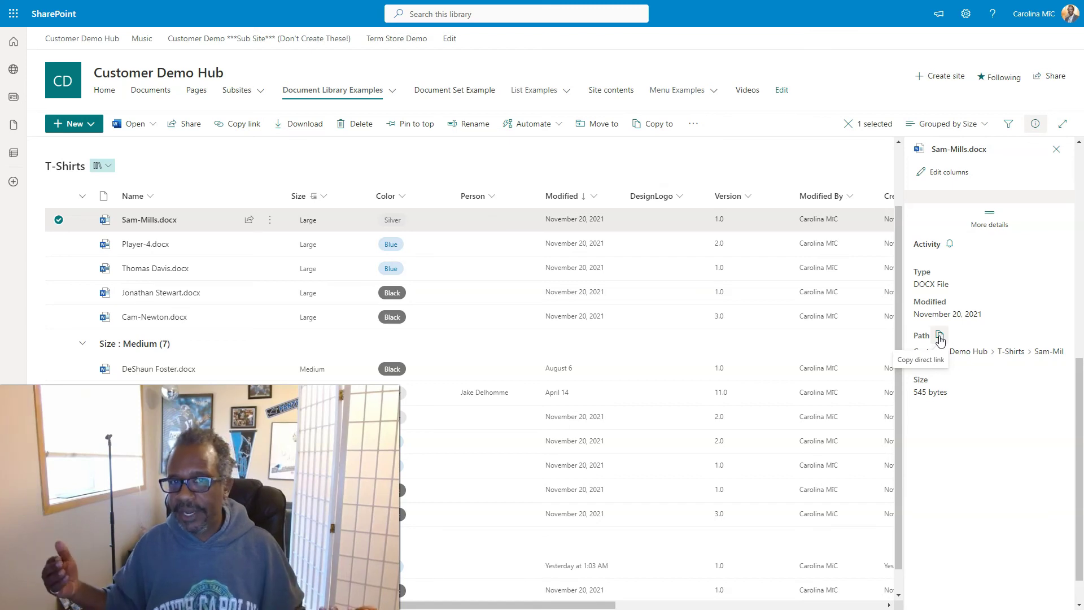
pyautogui.click(249, 219)
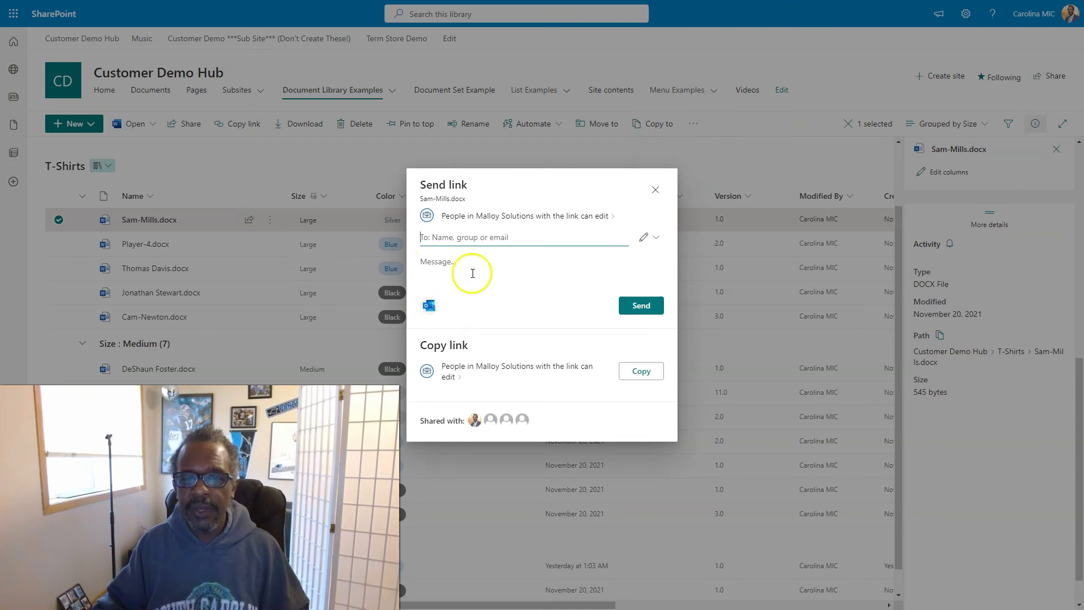
pyautogui.click(458, 216)
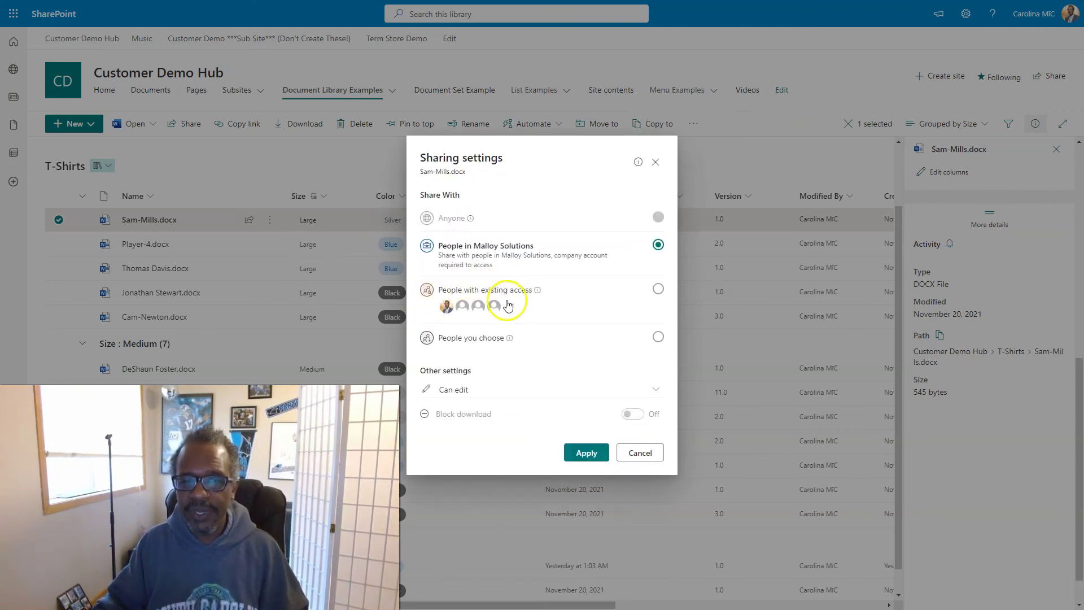
pyautogui.click(659, 290)
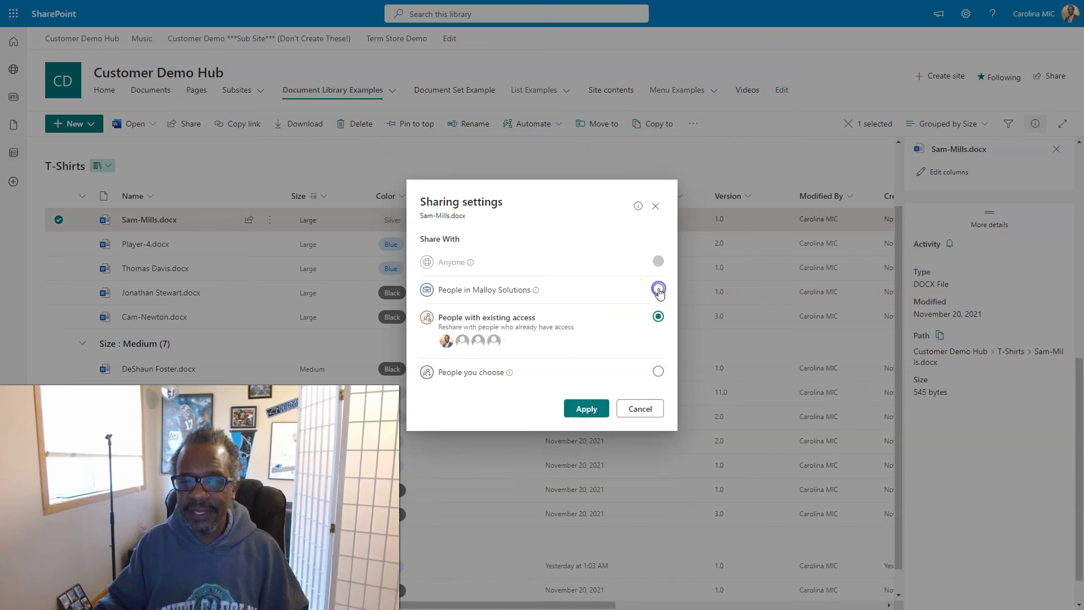
pyautogui.click(589, 407)
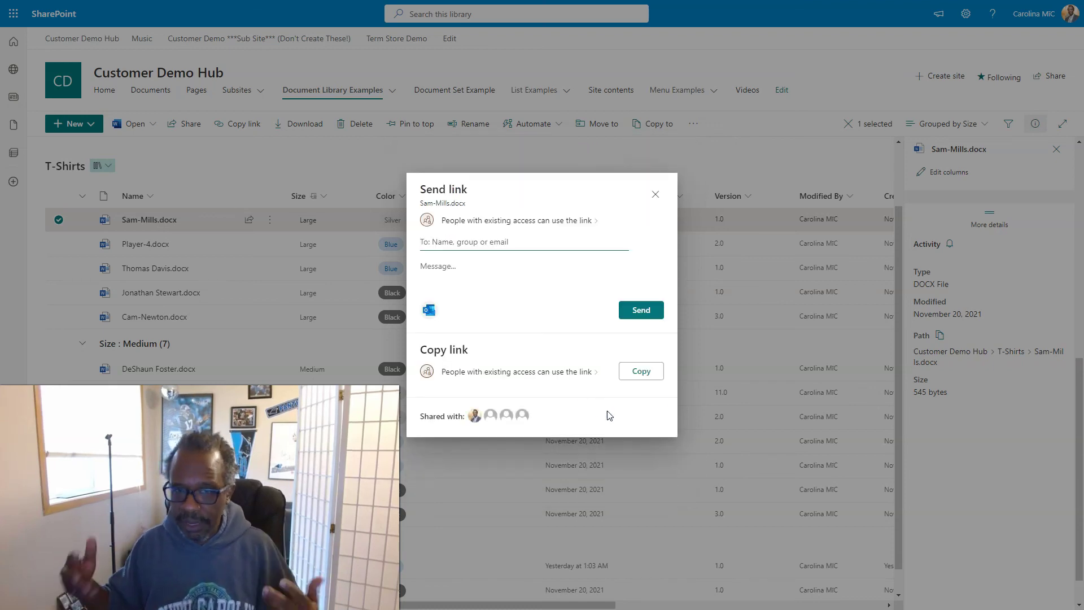